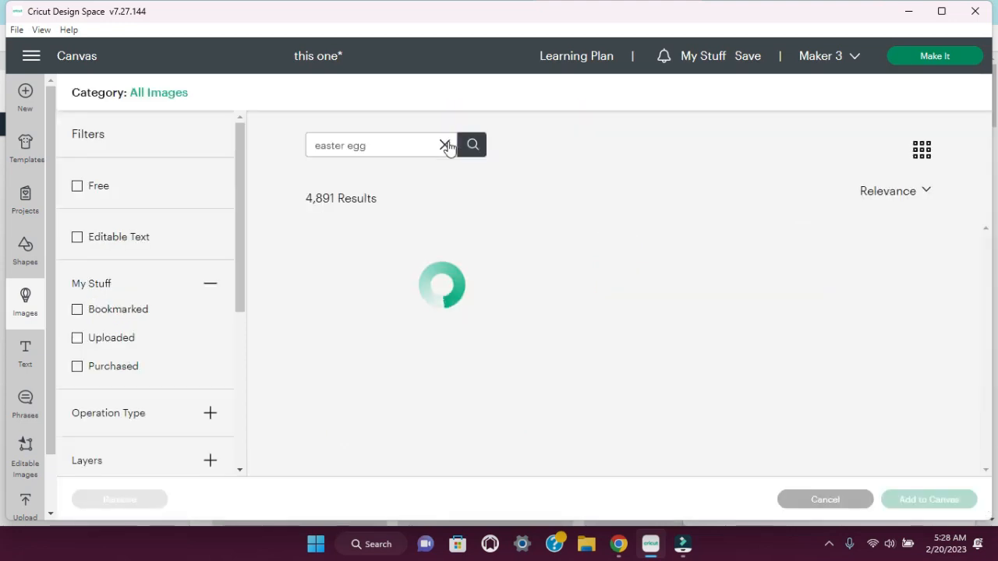
Add the green Easter egg image with multicoloured flowers from the search results to the canvas
{"action": "left_click_drag", "start_coordinate": [985, 265], "coordinate": [984, 341]}
{"action": "left_click", "coordinate": [400, 399]}
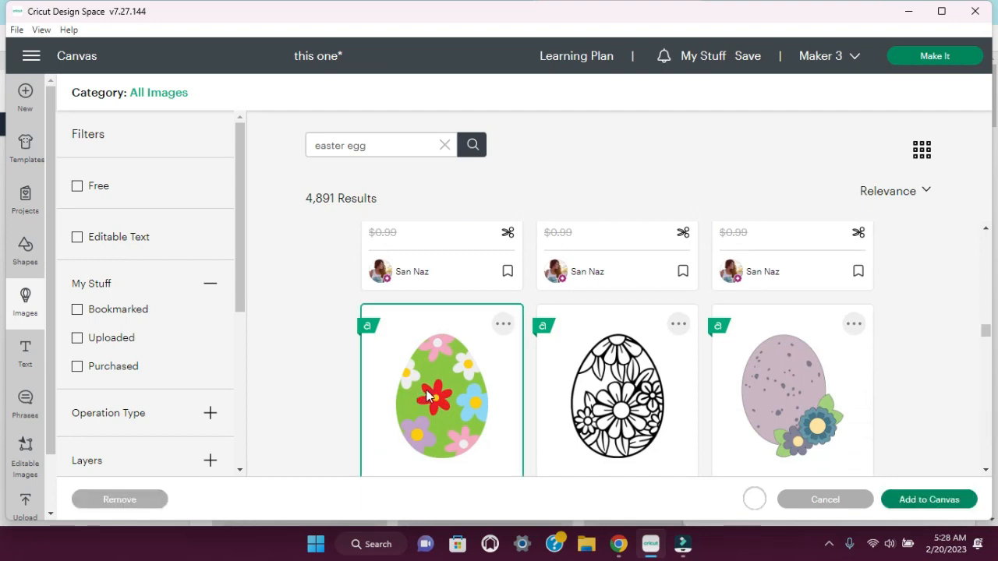
{"action": "left_click", "coordinate": [920, 505]}
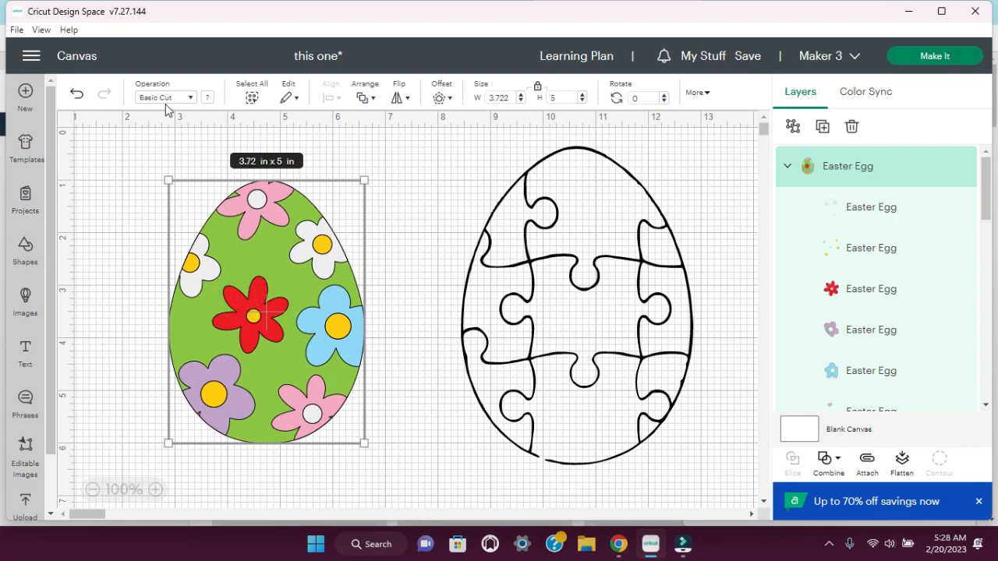
Flatten the layers of the floral egg into a single Print Then Cut image
{"action": "left_click", "coordinate": [567, 323]}
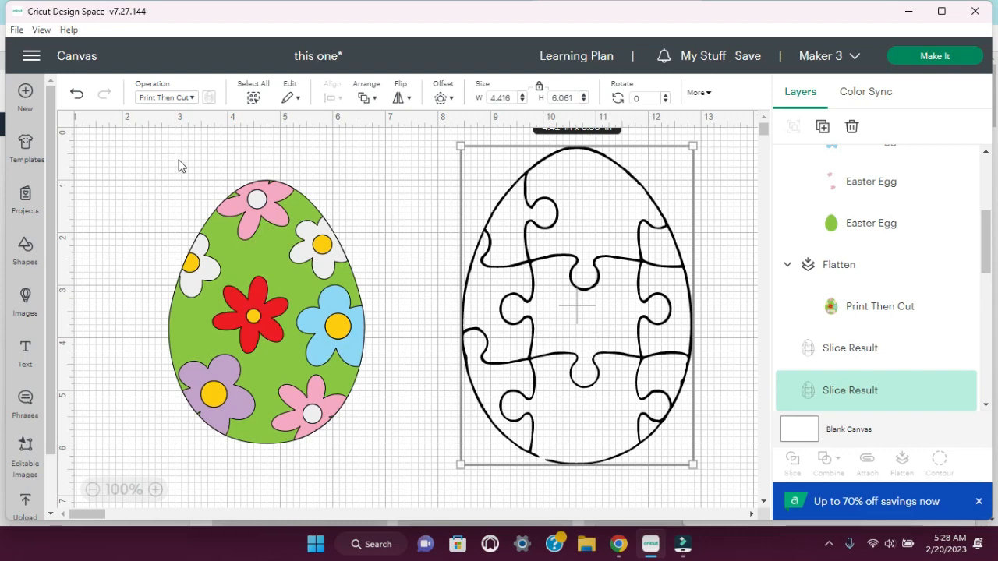
{"action": "left_click_drag", "start_coordinate": [178, 160], "coordinate": [350, 468]}
{"action": "left_click", "coordinate": [902, 460]}
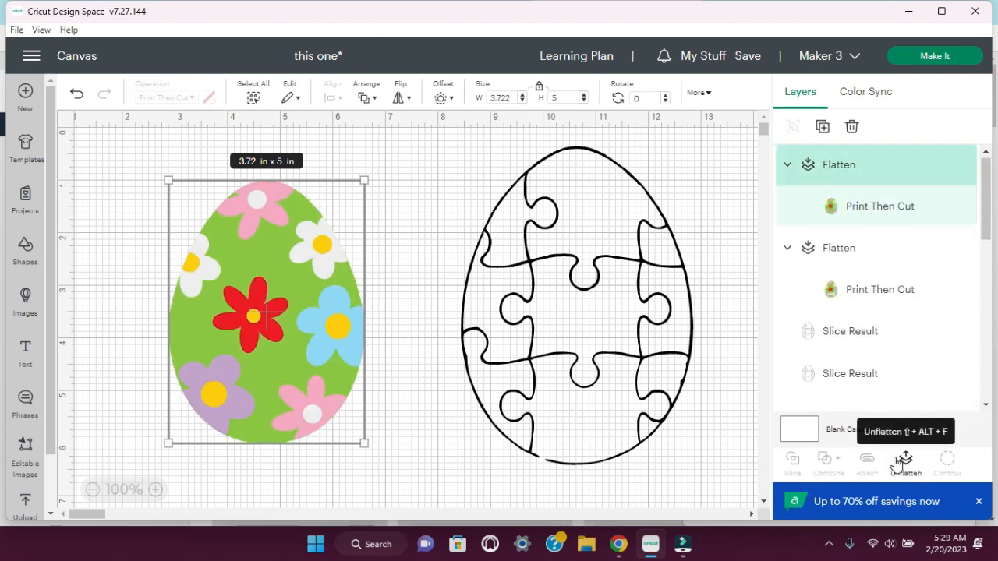
Add the child's first name as text and place it on the egg's lower part, scaled to about 1.94 by 0.65 in
{"action": "left_click", "coordinate": [26, 355]}
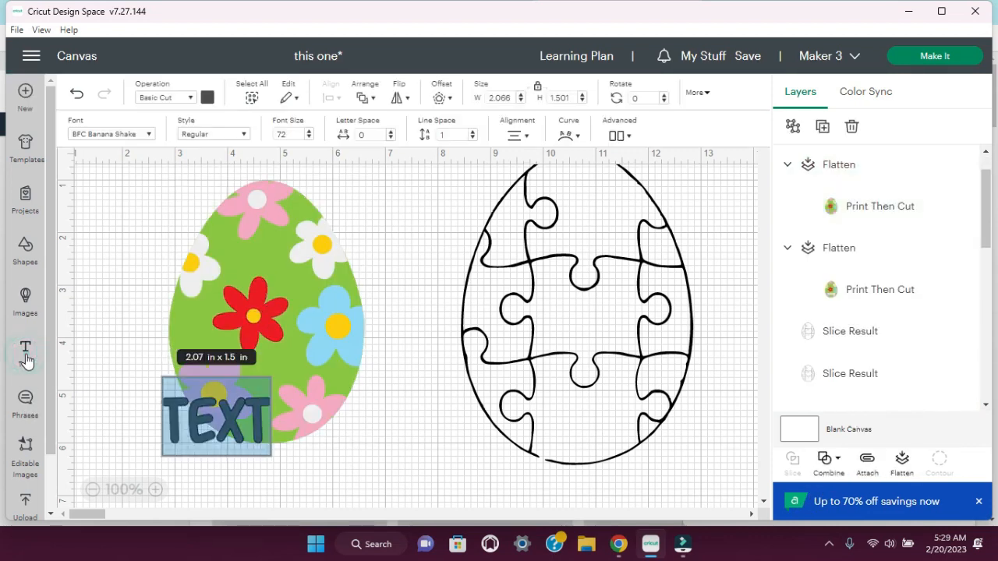
{"action": "type", "text": "emma"}
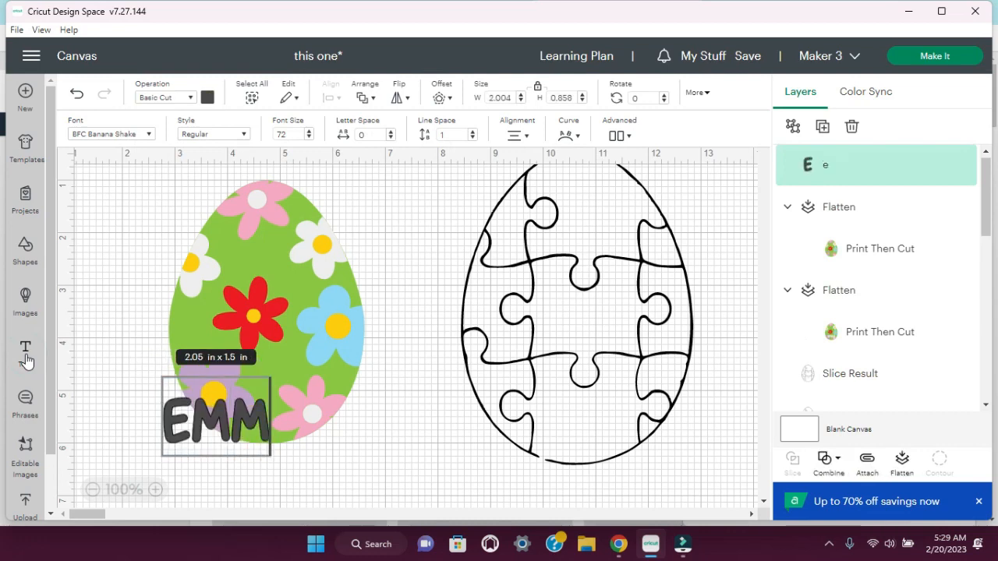
{"action": "left_click", "coordinate": [361, 458]}
{"action": "left_click_drag", "start_coordinate": [247, 416], "coordinate": [279, 396]}
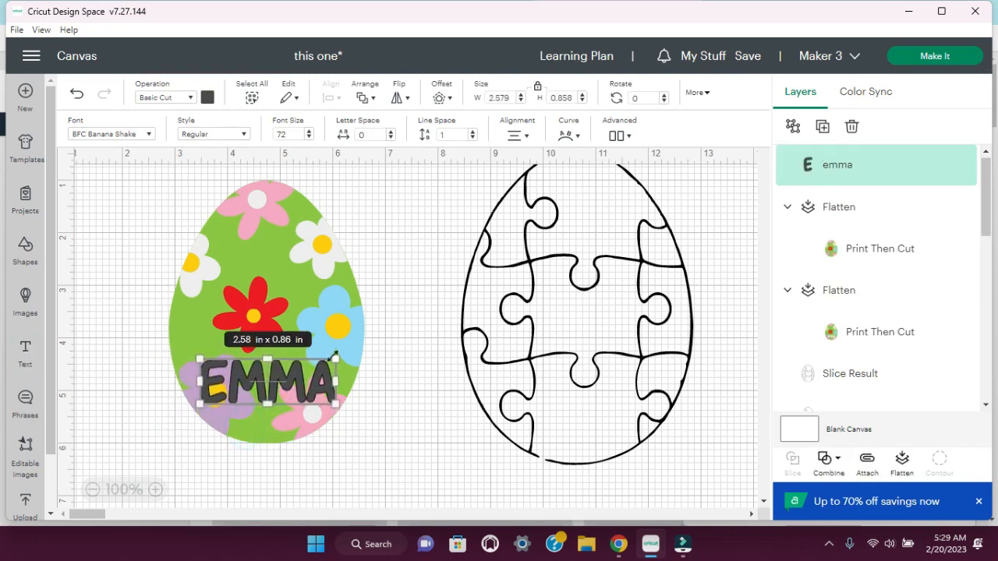
{"action": "left_click_drag", "start_coordinate": [335, 357], "coordinate": [292, 392]}
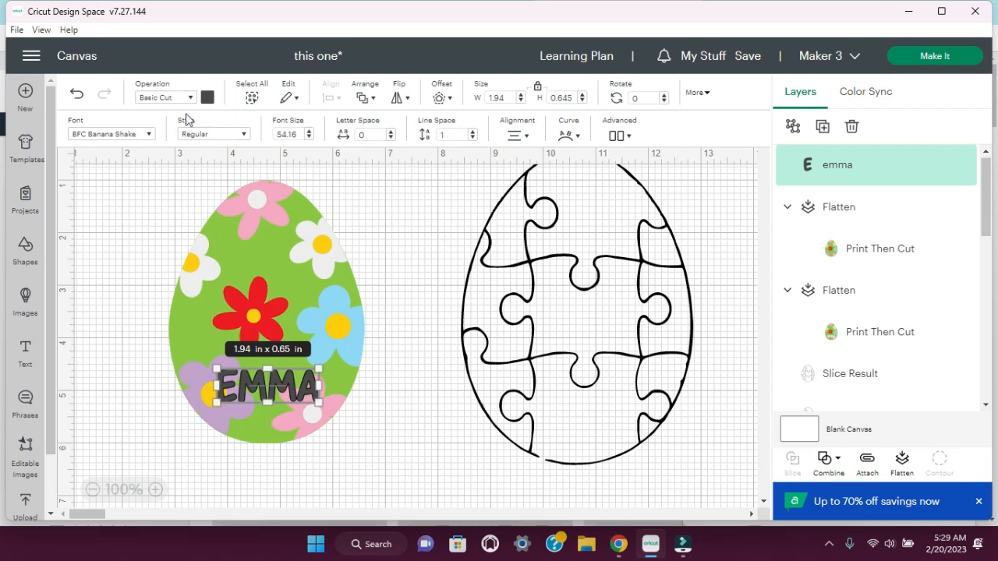
Change the name text's colour to white
{"action": "left_click", "coordinate": [207, 98]}
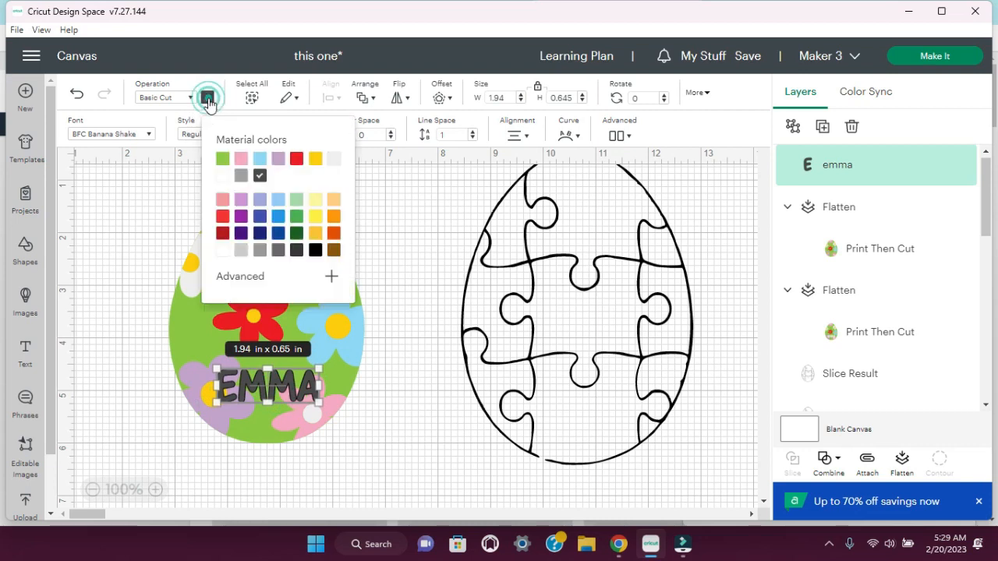
{"action": "left_click", "coordinate": [222, 176]}
{"action": "left_click", "coordinate": [140, 249]}
Group the name text with the flattened egg and attach them together
{"action": "left_click_drag", "start_coordinate": [160, 183], "coordinate": [368, 449]}
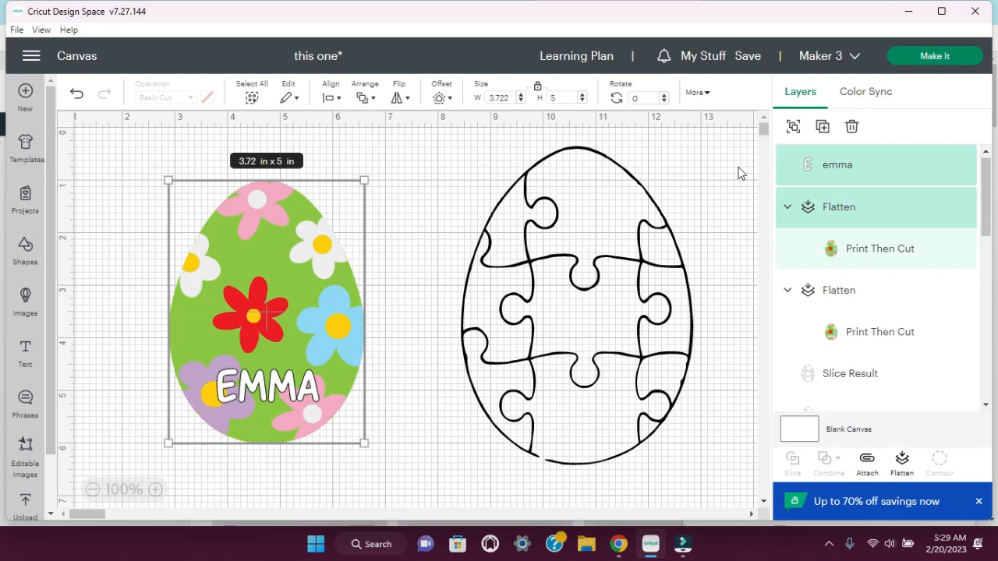
{"action": "left_click", "coordinate": [794, 129]}
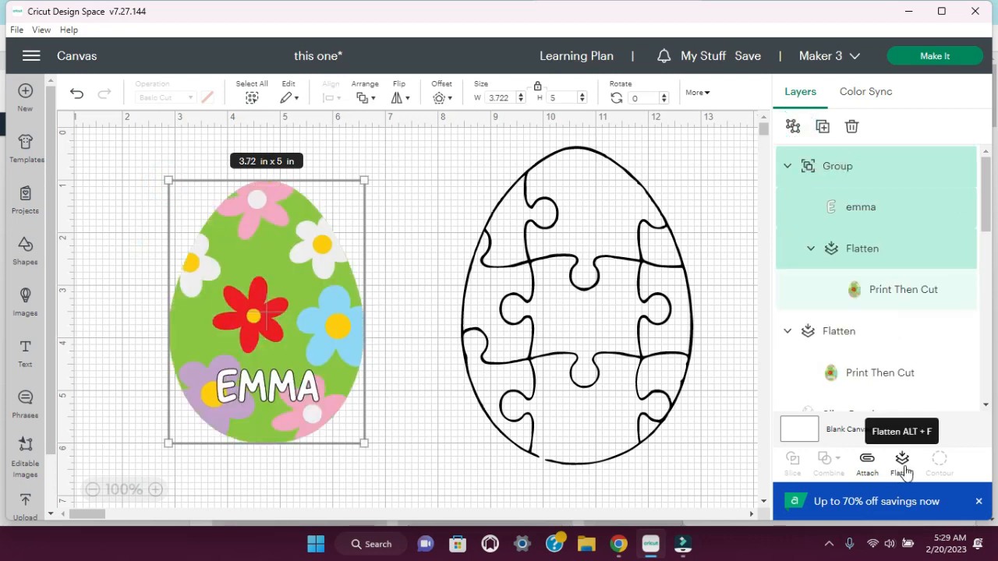
{"action": "left_click", "coordinate": [867, 462]}
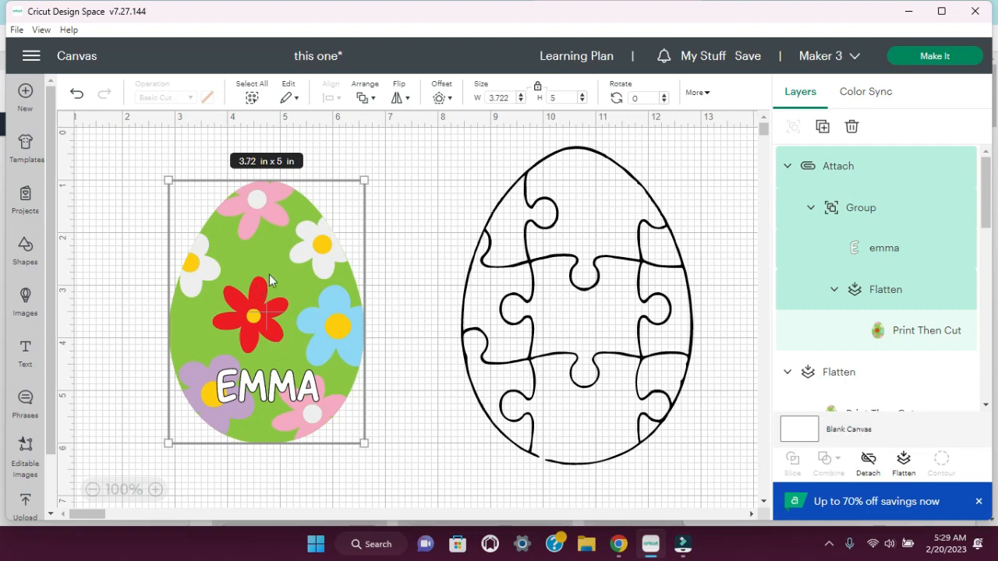
Resize the attached egg with unlocked proportions to 4.416 in wide by 6.061 in high and move it level with the puzzle outline
{"action": "left_click_drag", "start_coordinate": [555, 290], "coordinate": [511, 294]}
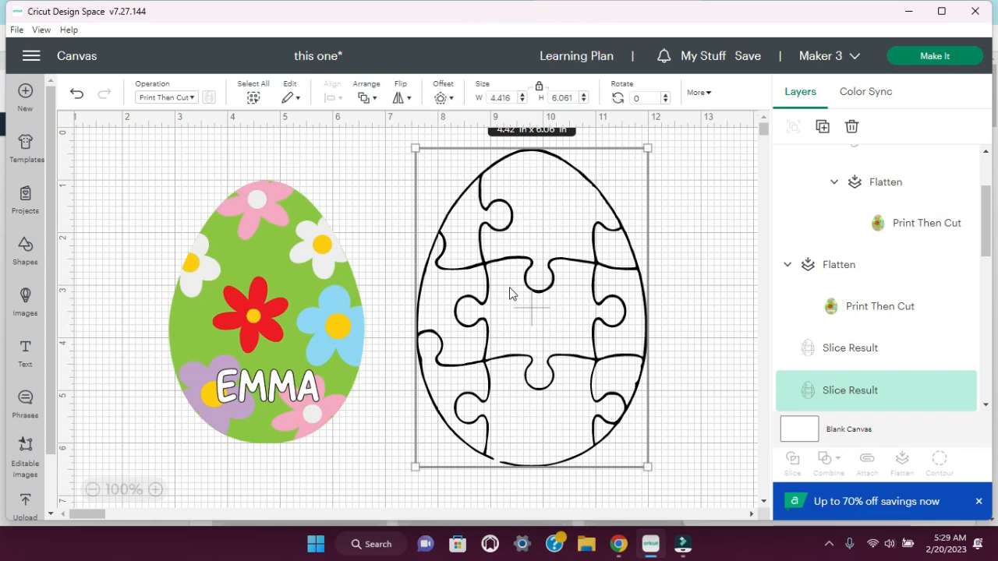
{"action": "left_click", "coordinate": [236, 325]}
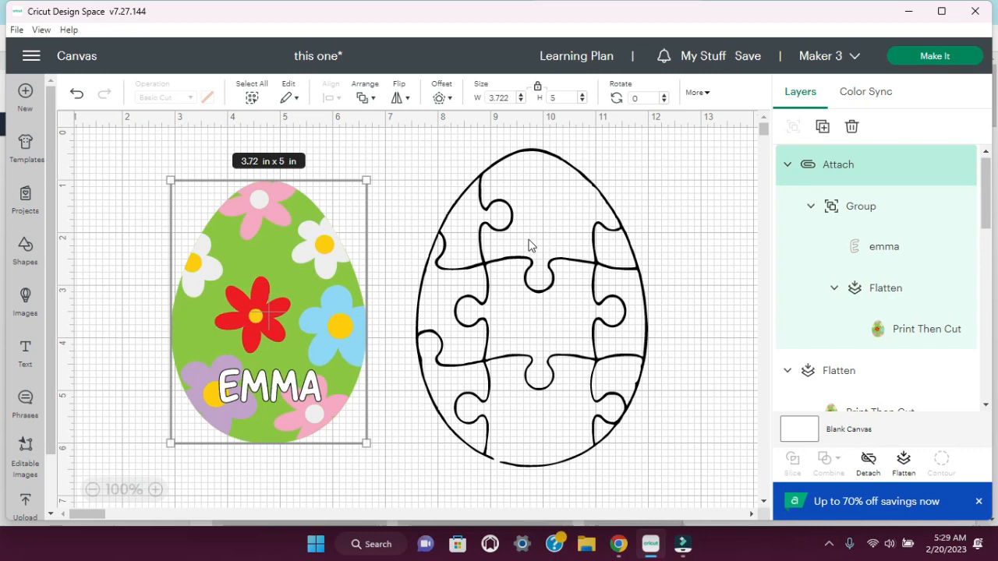
{"action": "left_click", "coordinate": [537, 87]}
{"action": "left_click_drag", "start_coordinate": [514, 95], "coordinate": [481, 103]}
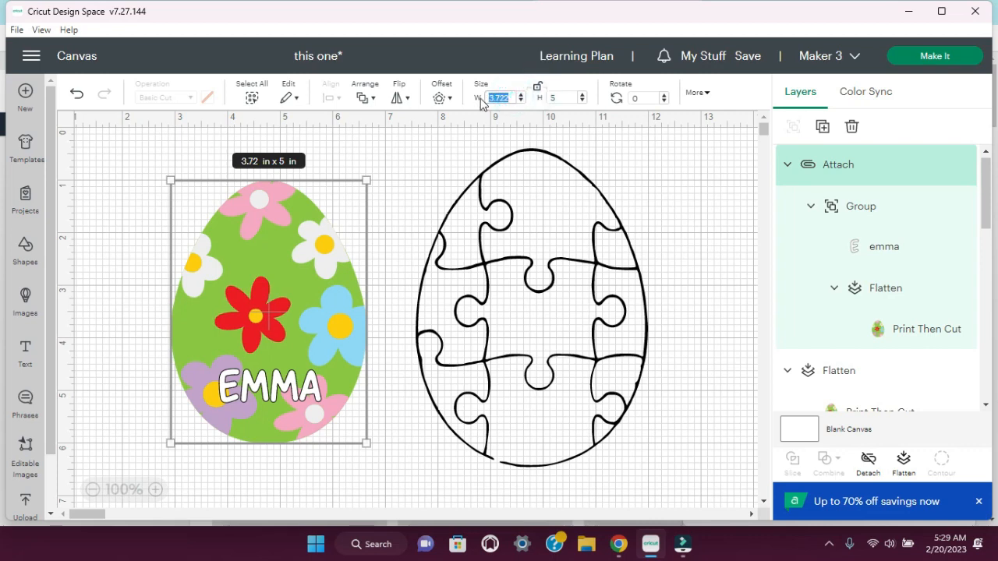
{"action": "type", "text": "4.416"}
{"action": "key", "text": "Tab"}
{"action": "type", "text": "6."}
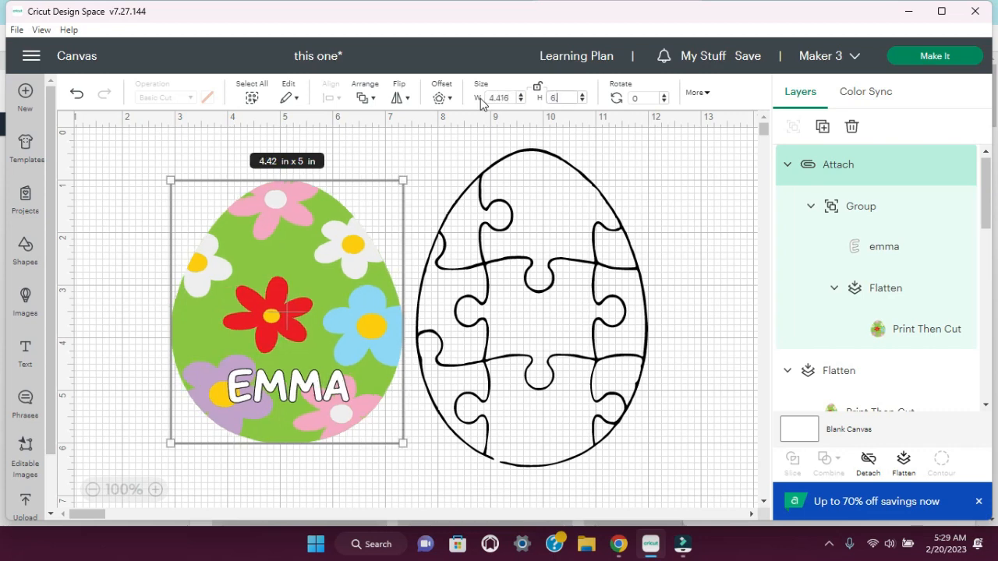
{"action": "type", "text": "061"}
{"action": "key", "text": "Return"}
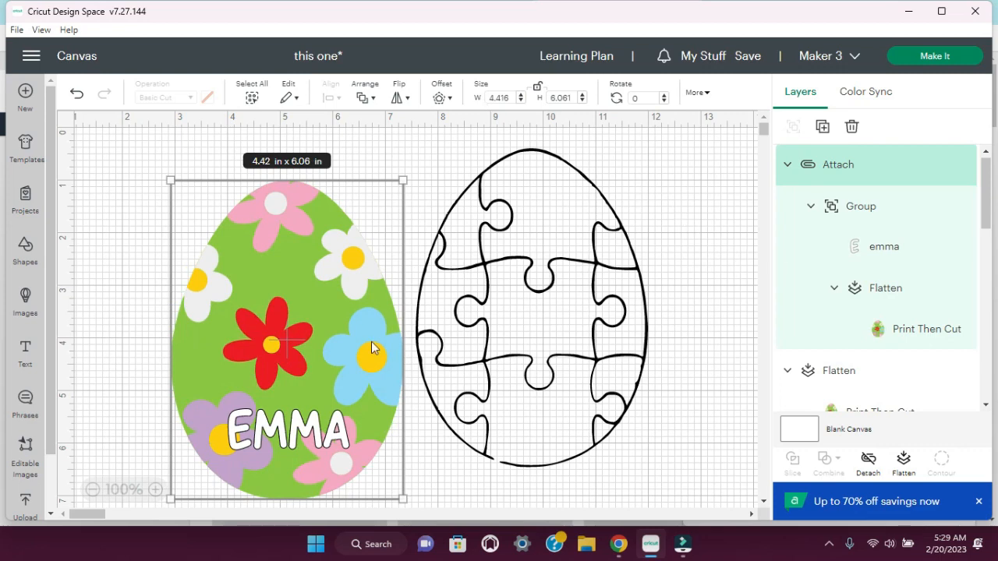
{"action": "left_click_drag", "start_coordinate": [319, 353], "coordinate": [318, 319]}
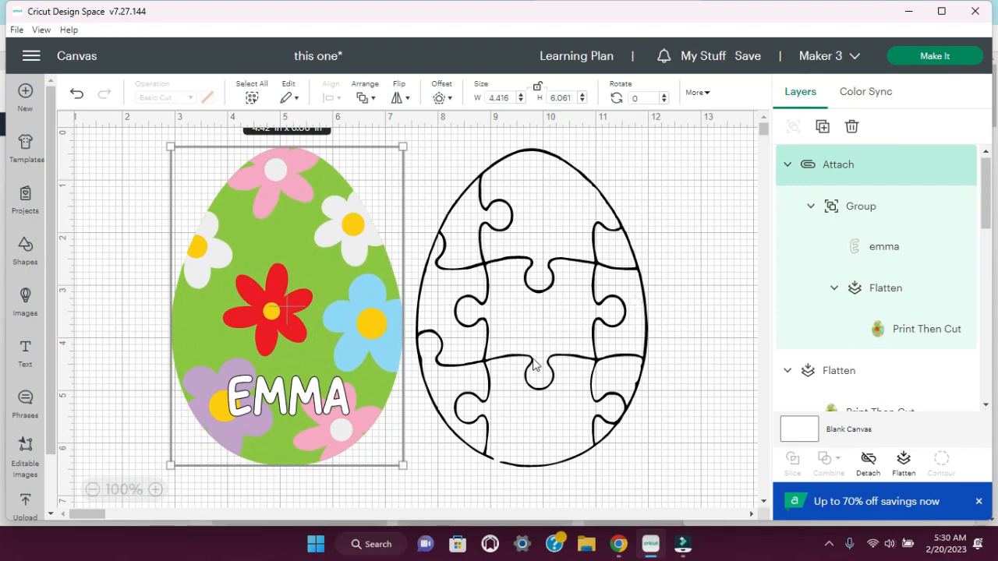
Move the puzzle outline onto the egg, bring it to the front and align it with the egg's edges
{"action": "left_click_drag", "start_coordinate": [533, 361], "coordinate": [334, 357]}
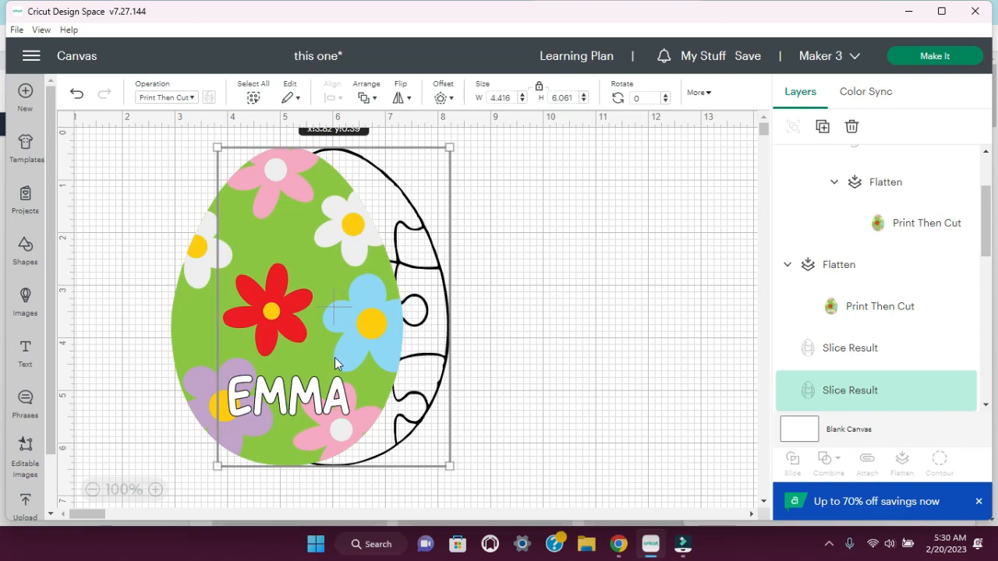
{"action": "left_click", "coordinate": [368, 99]}
{"action": "left_click", "coordinate": [380, 128]}
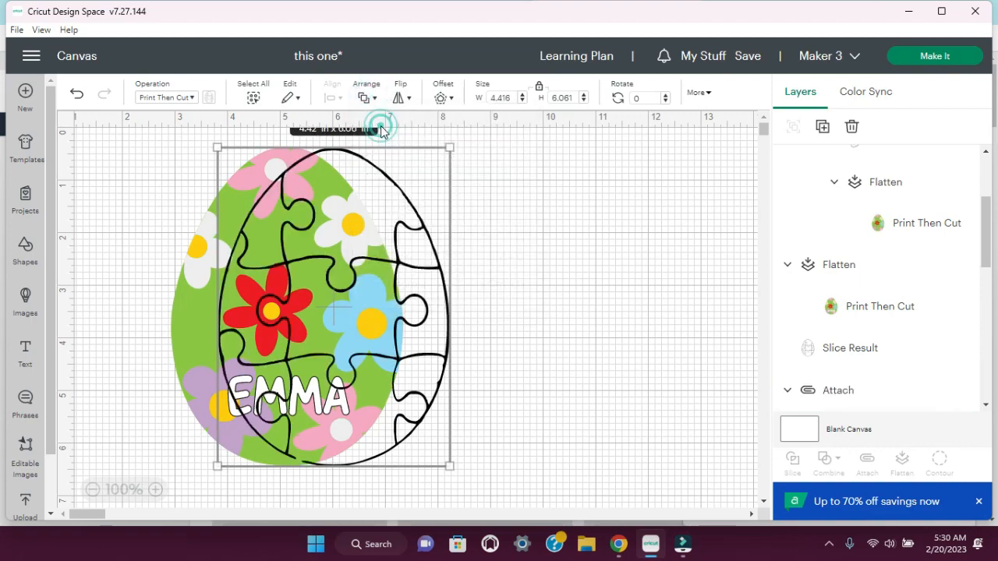
{"action": "left_click_drag", "start_coordinate": [370, 270], "coordinate": [322, 269]}
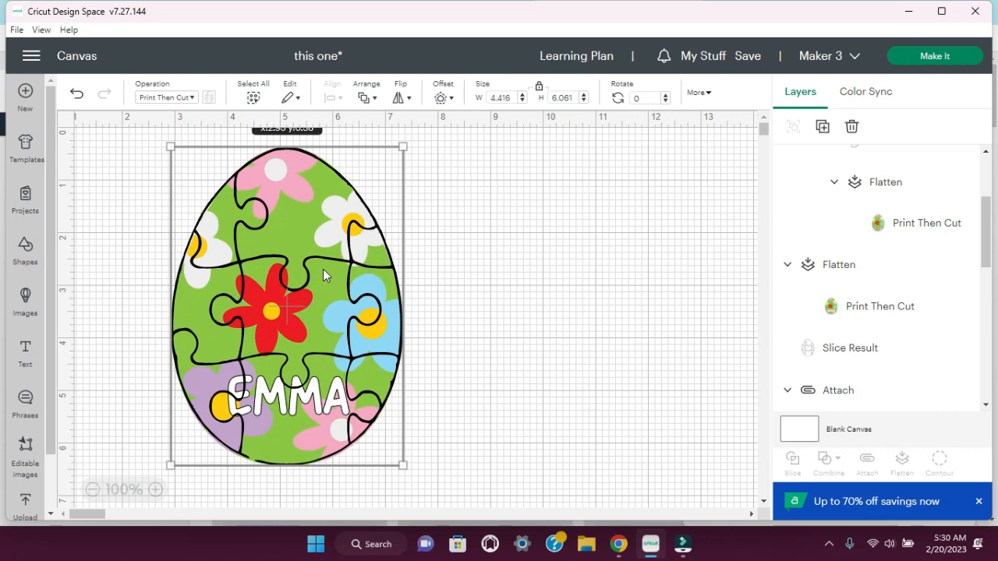
{"action": "left_click_drag", "start_coordinate": [323, 269], "coordinate": [322, 270]}
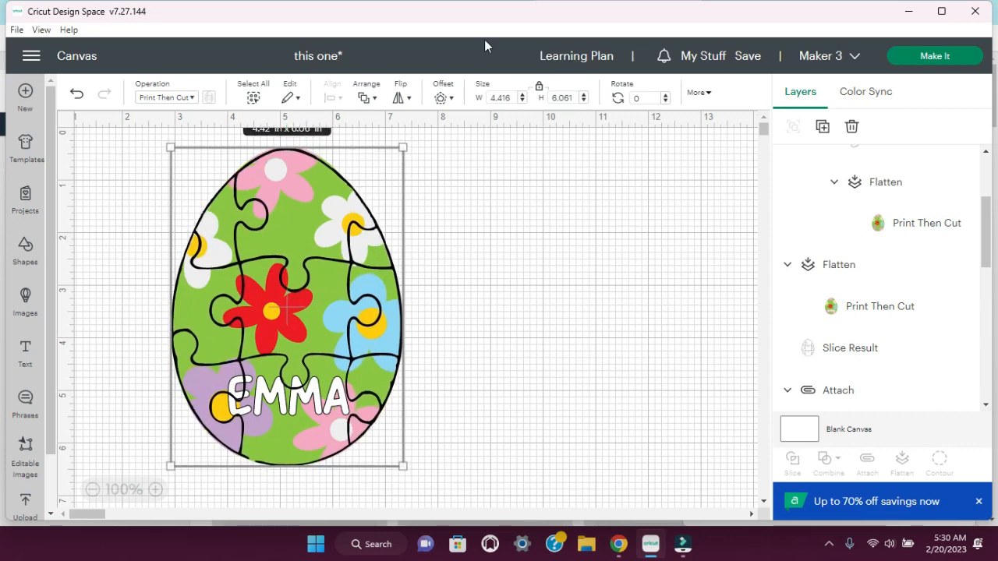
Unlock the puzzle outline's proportions and fine-tune its width and height to fit the egg's edges
{"action": "left_click", "coordinate": [540, 87]}
{"action": "left_click_drag", "start_coordinate": [402, 145], "coordinate": [403, 143]}
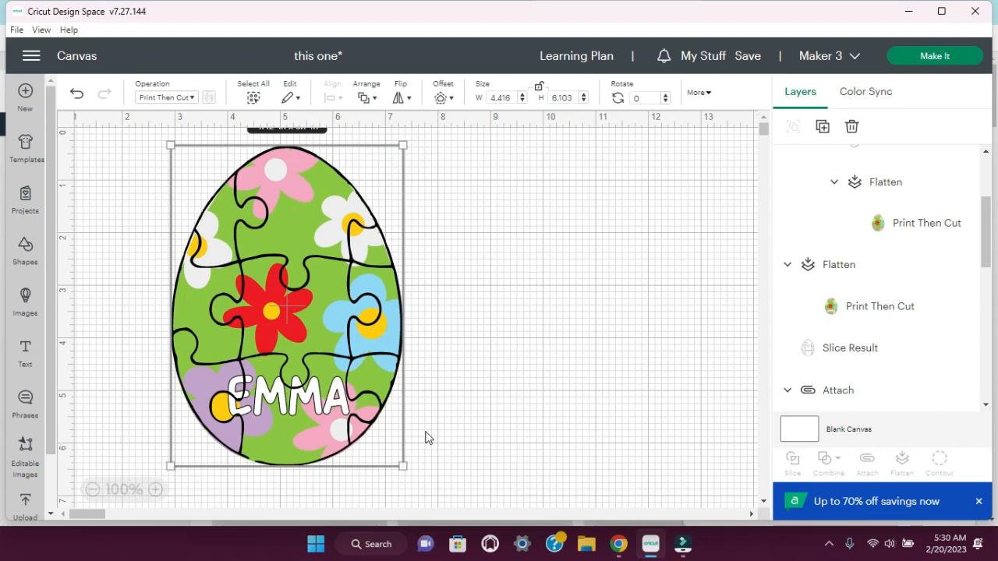
{"action": "left_click", "coordinate": [172, 147]}
{"action": "left_click_drag", "start_coordinate": [171, 146], "coordinate": [174, 149]}
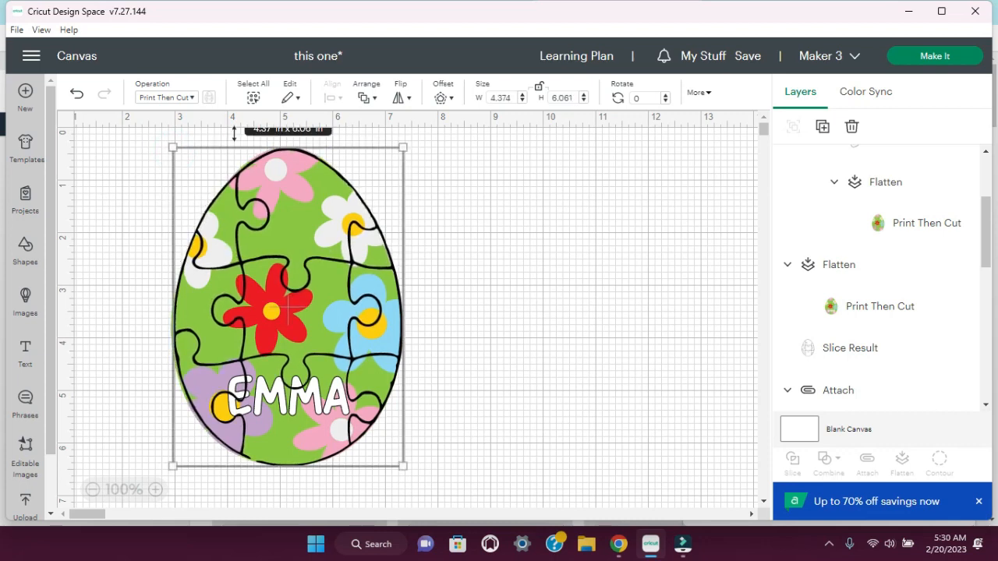
{"action": "left_click", "coordinate": [172, 146]}
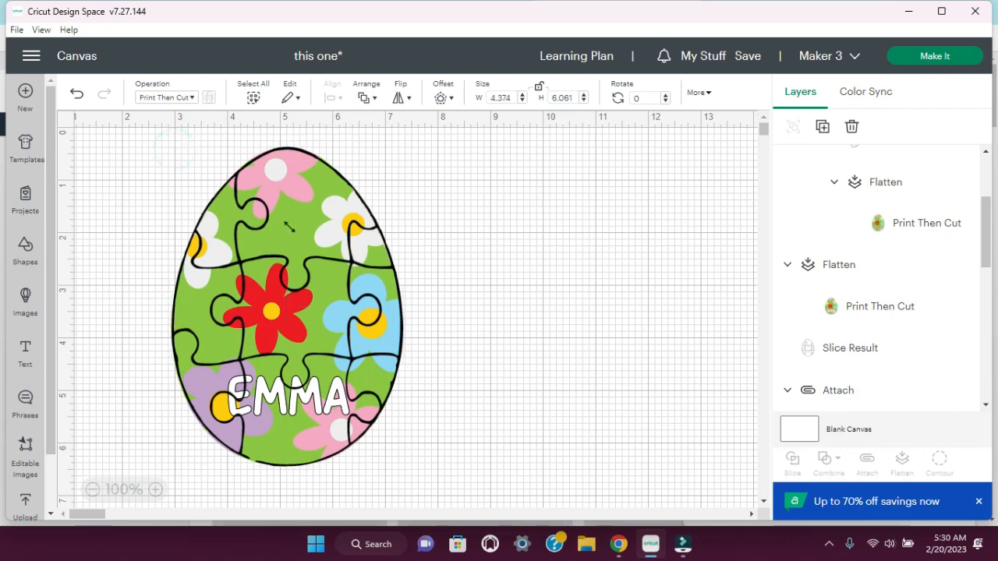
Attach the puzzle outline to the personalised egg
{"action": "left_click", "coordinate": [487, 290]}
{"action": "left_click_drag", "start_coordinate": [131, 143], "coordinate": [431, 475]}
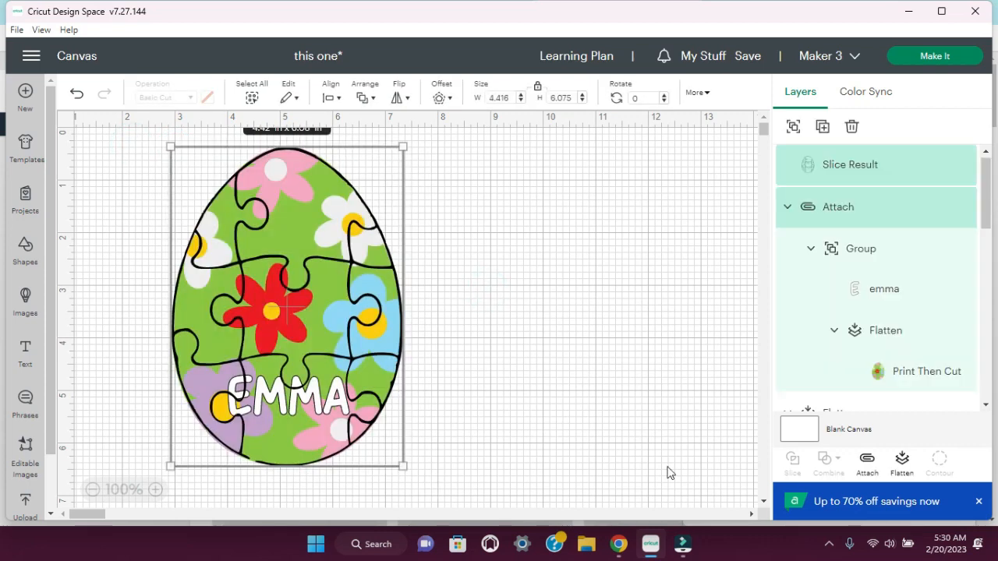
{"action": "left_click", "coordinate": [867, 461]}
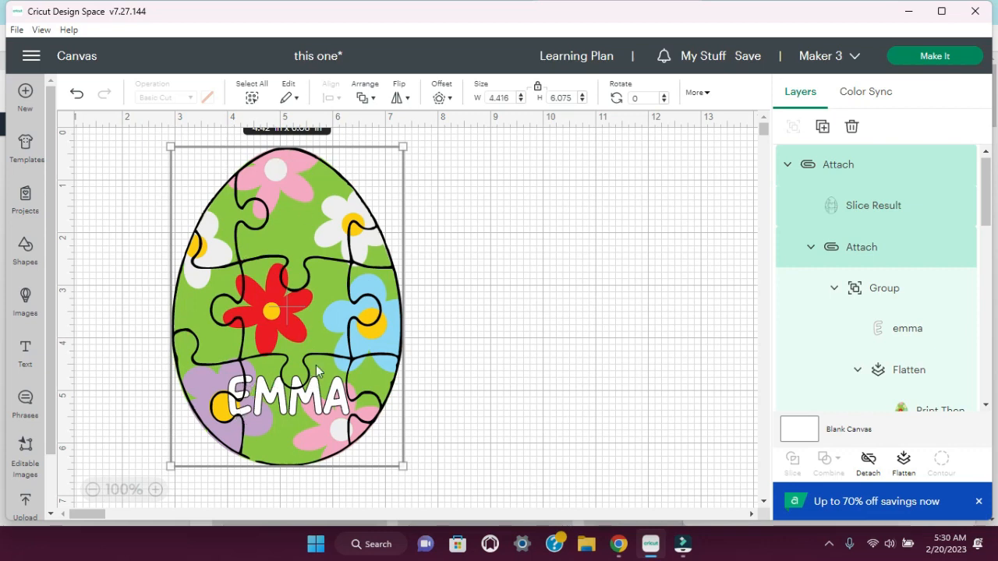
Prepare the egg puzzle for making on 8.5 x 11 in paper and print one copy with bleed on the Brother MFC-J4335DW Printer
{"action": "left_click", "coordinate": [949, 63]}
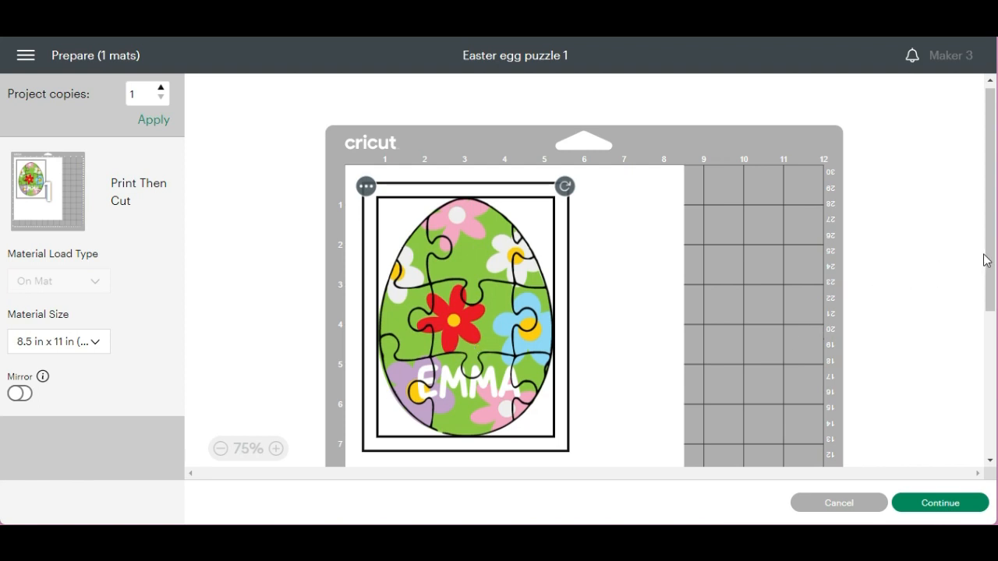
{"action": "left_click_drag", "start_coordinate": [987, 261], "coordinate": [985, 338]}
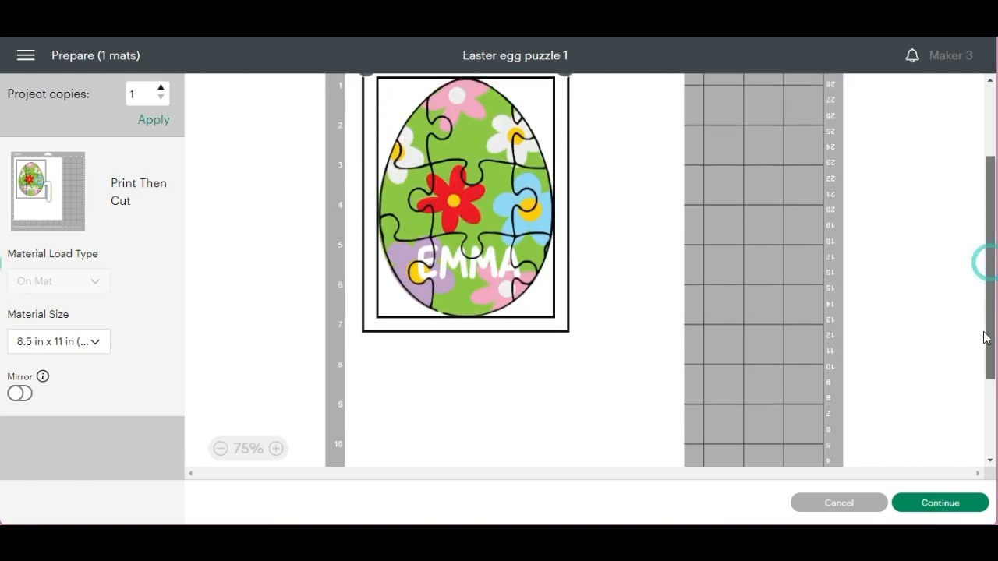
{"action": "left_click", "coordinate": [937, 505]}
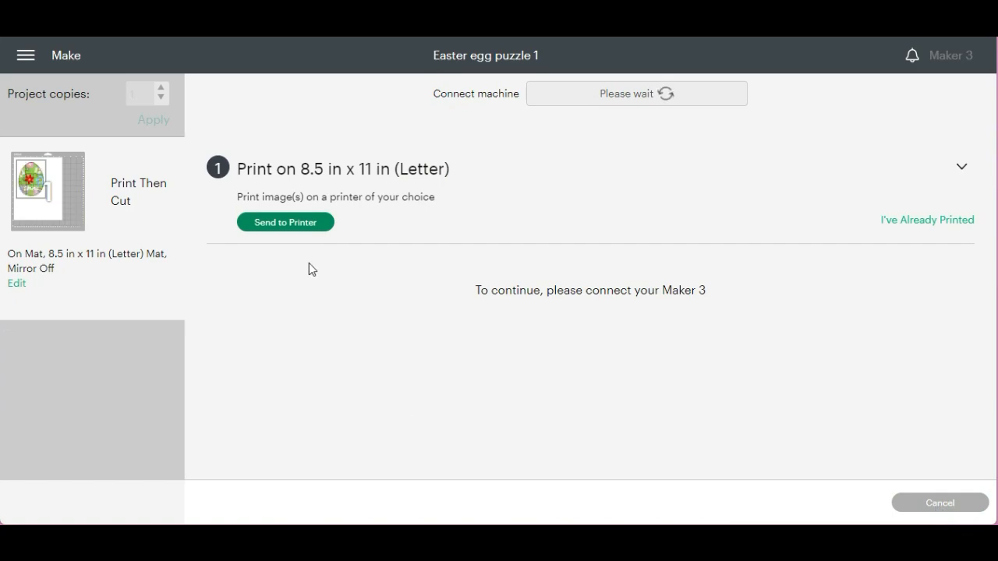
{"action": "left_click", "coordinate": [308, 234]}
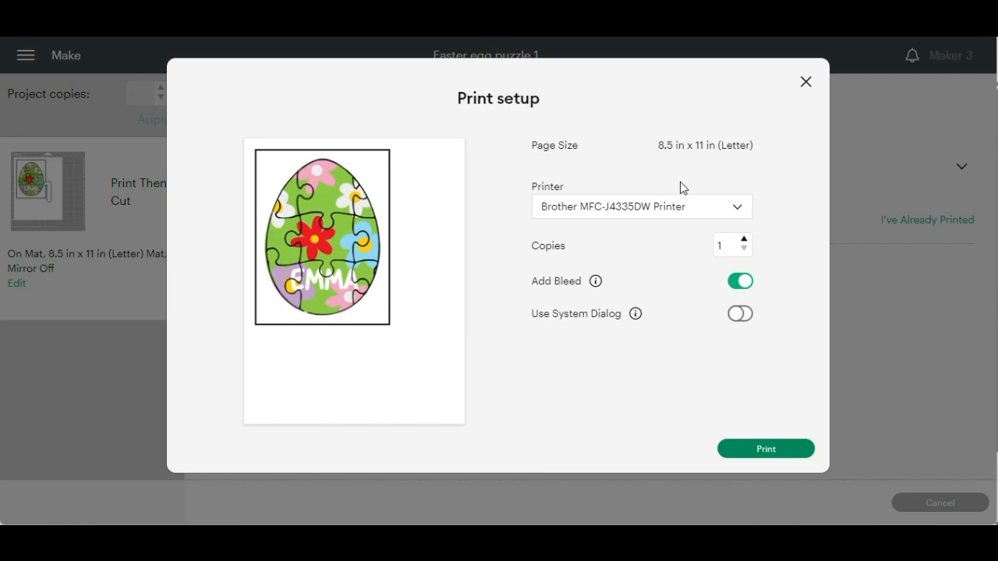
{"action": "left_click", "coordinate": [751, 451]}
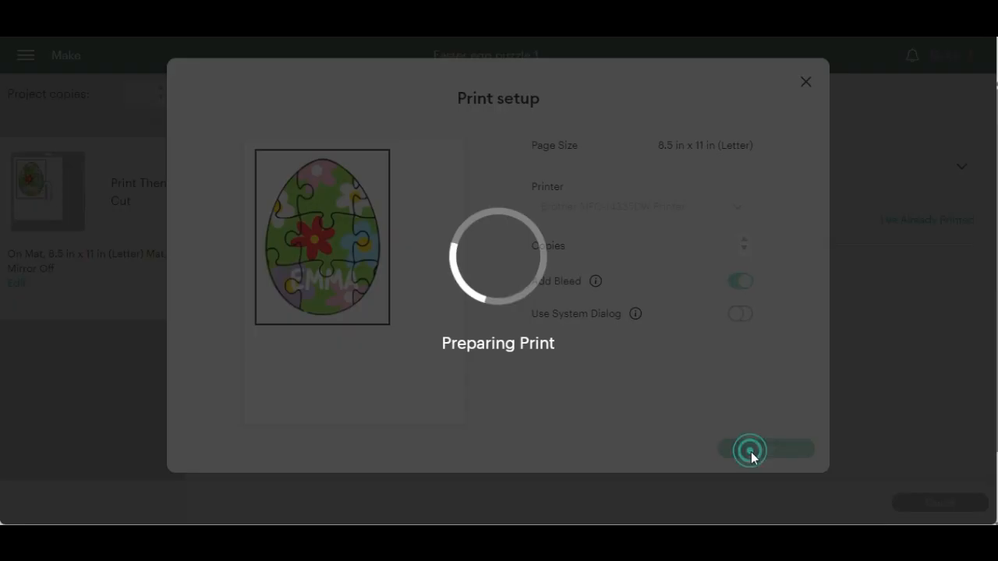